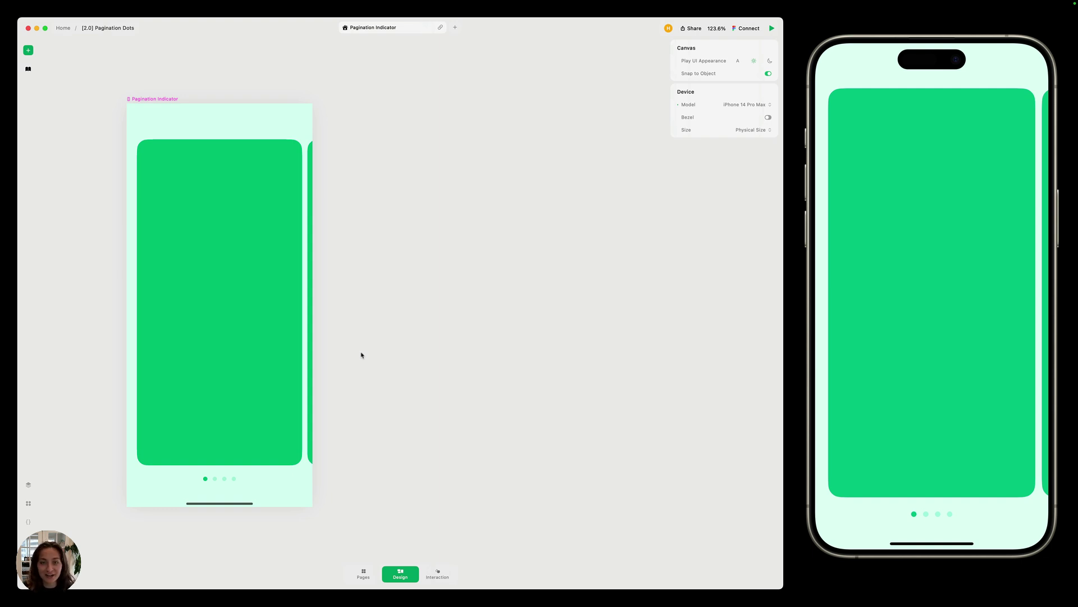
Add a Scroll trigger to the horizontal stack of green cards in the interaction editor.
click(255, 318)
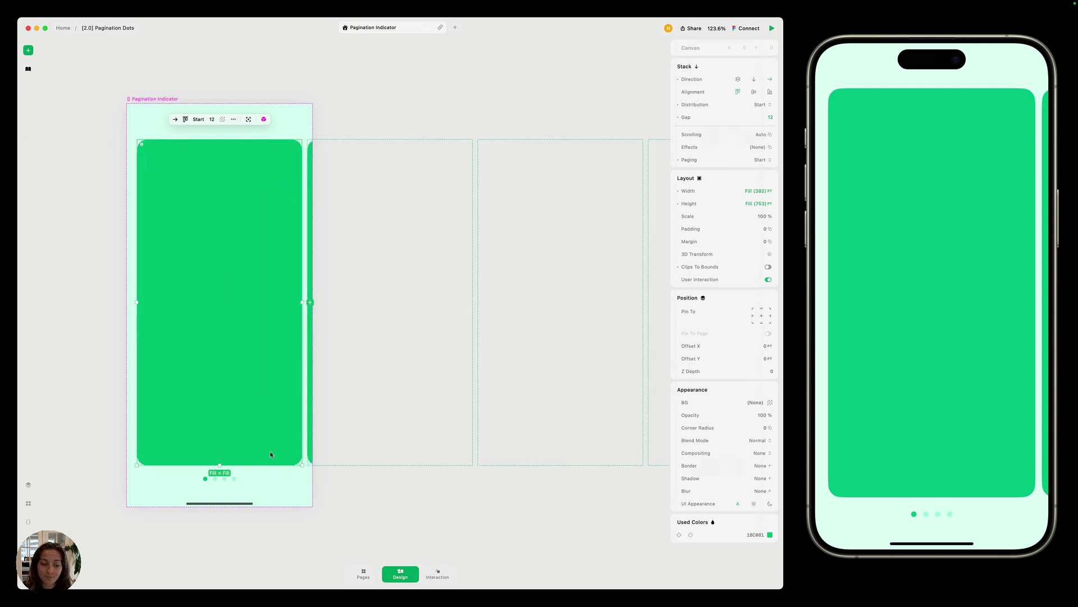
click(236, 479)
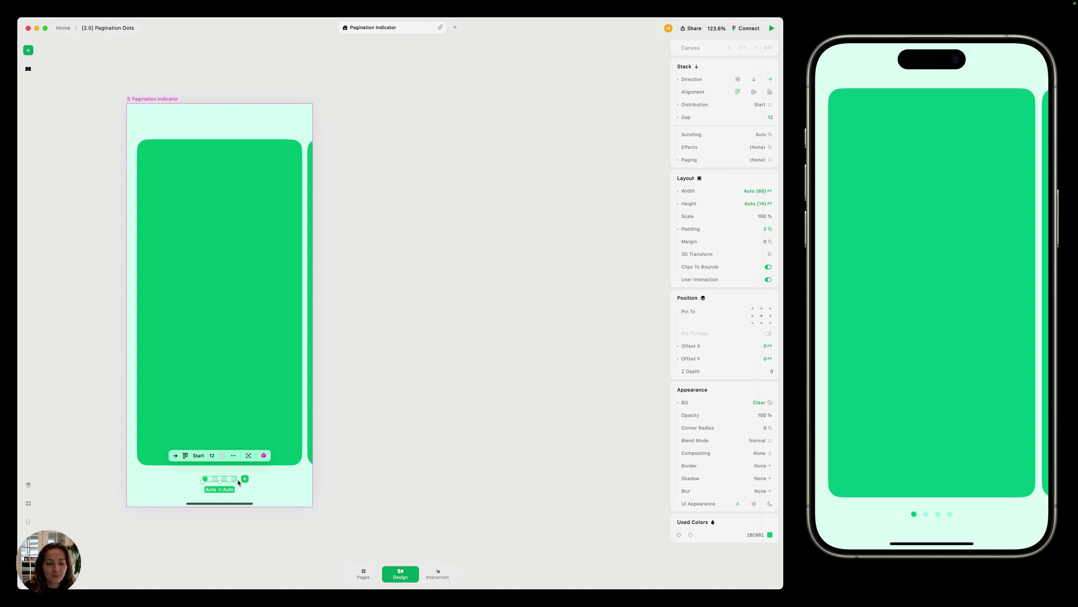
click(275, 369)
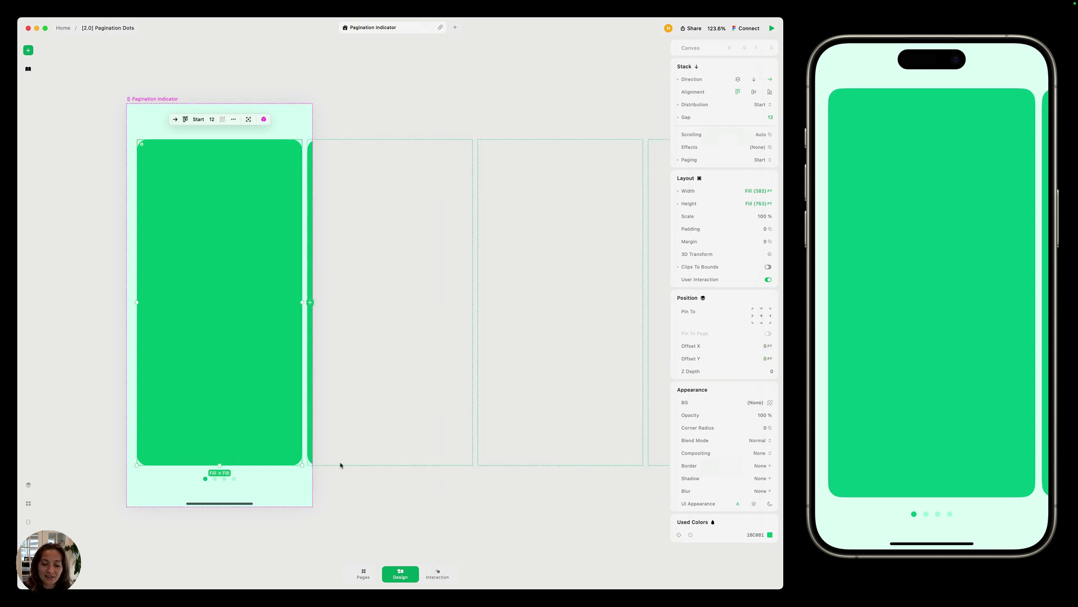
click(438, 574)
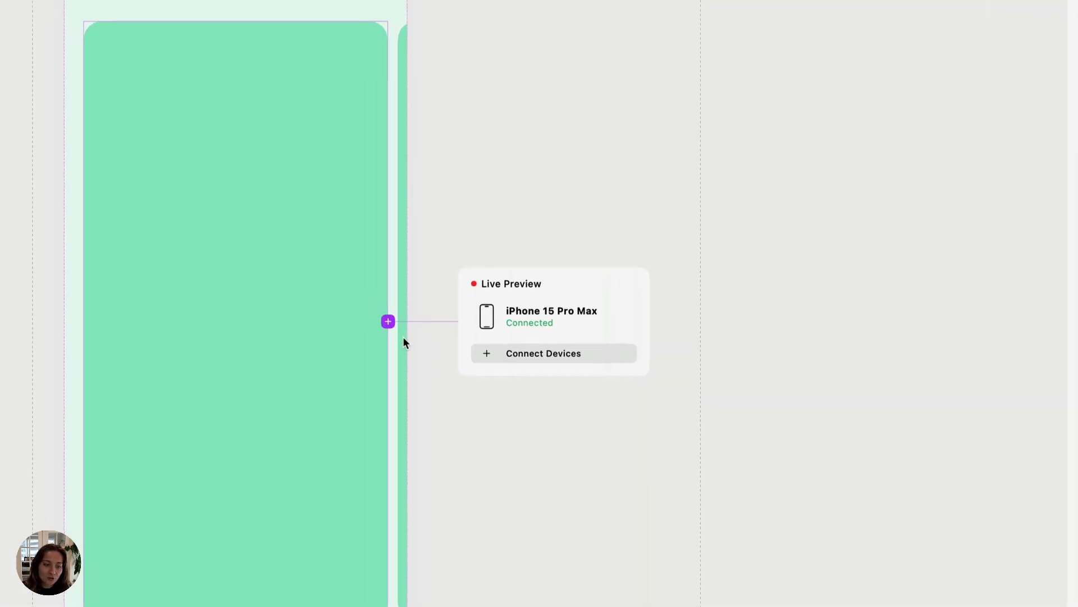
click(490, 304)
text(scroll)
key(Return)
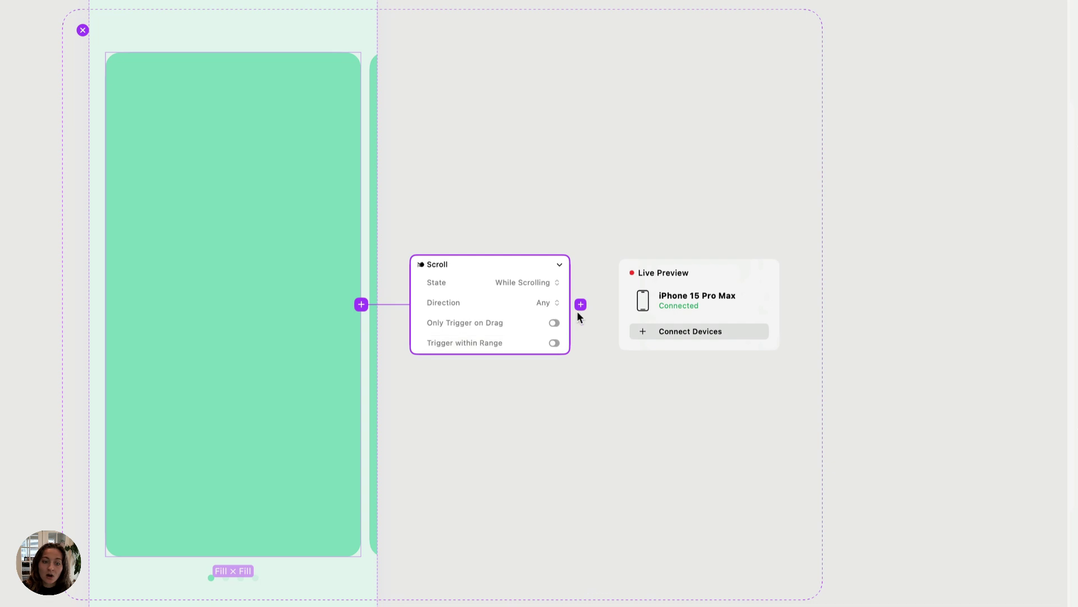
Add a Loop Children logic block after the Scroll trigger.
scroll(577, 312, up, 3)
text(loo)
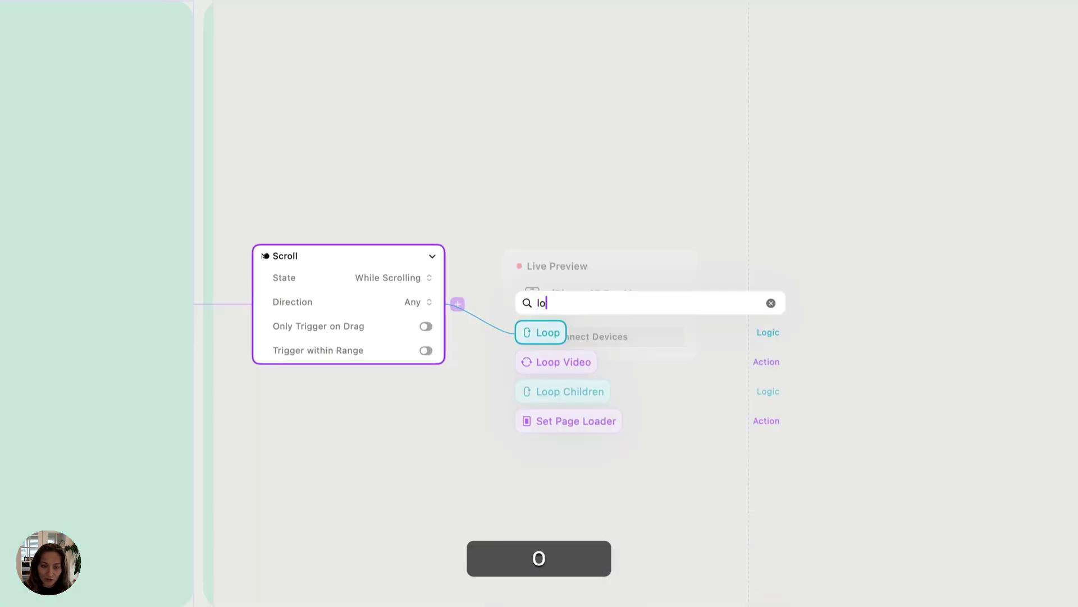
click(583, 390)
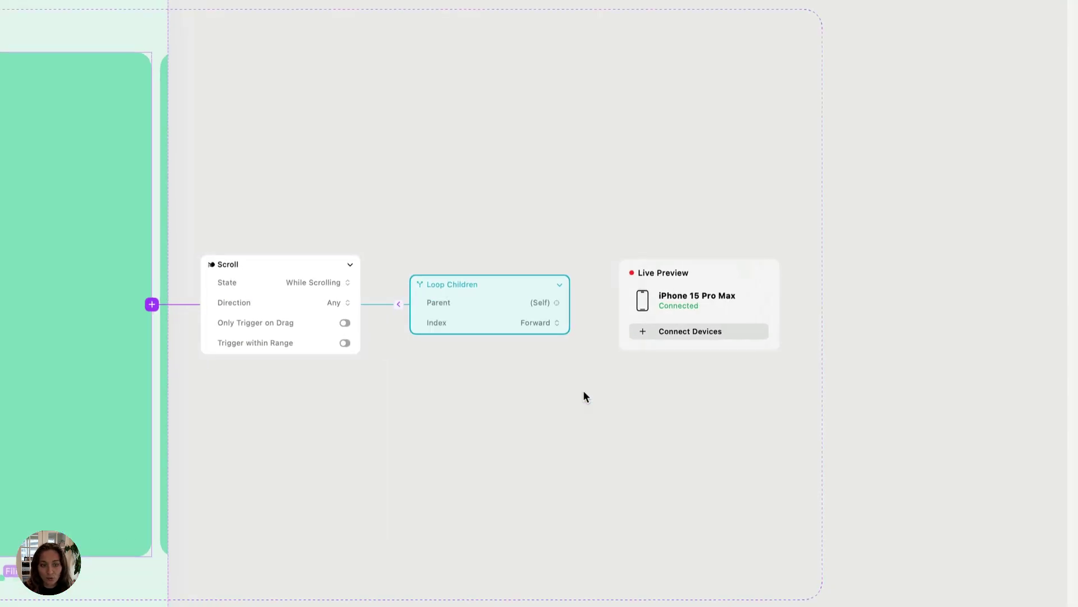
Set the parent of the Loop Children block to the Indicators stack.
mouse_move(533, 281)
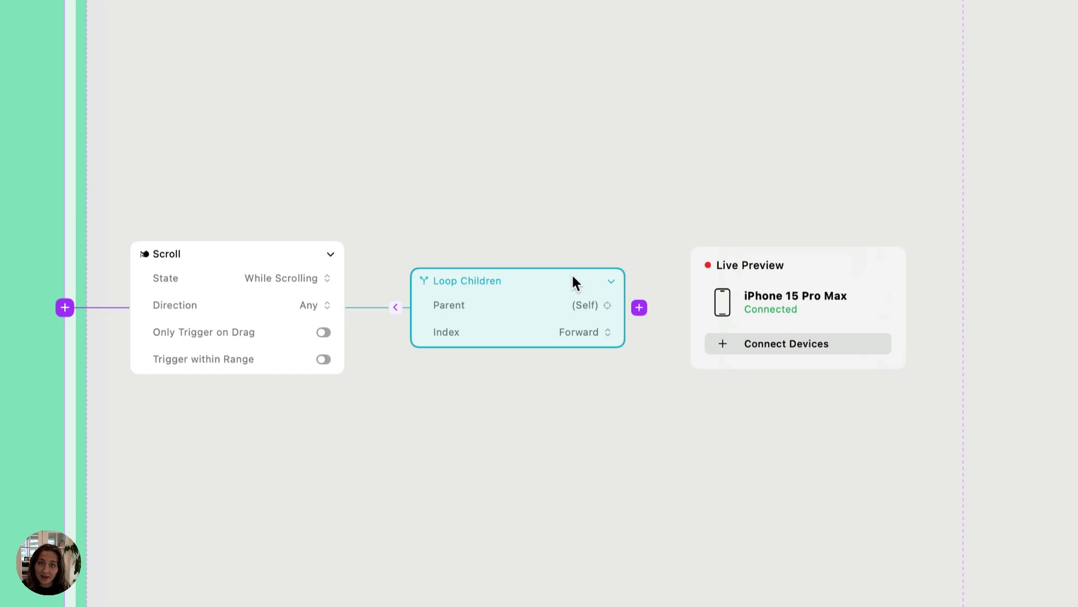
click(593, 305)
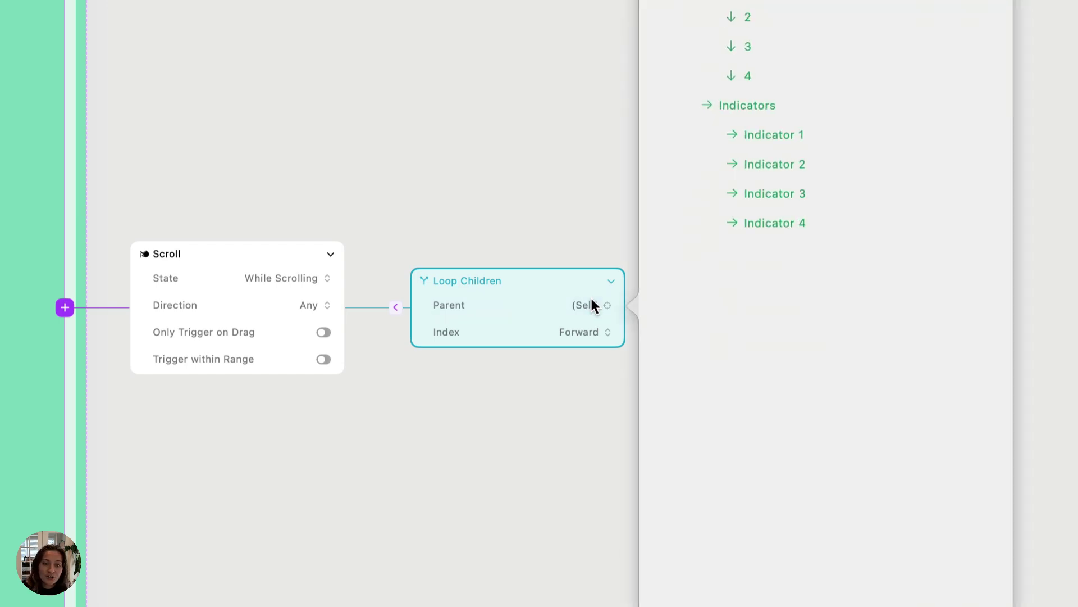
click(749, 107)
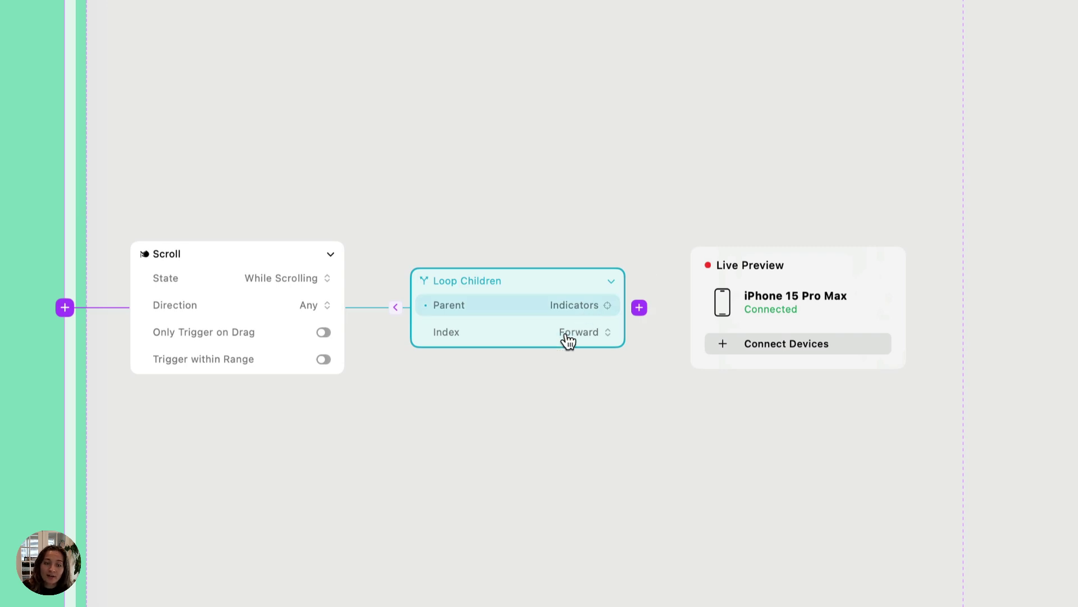
click(594, 309)
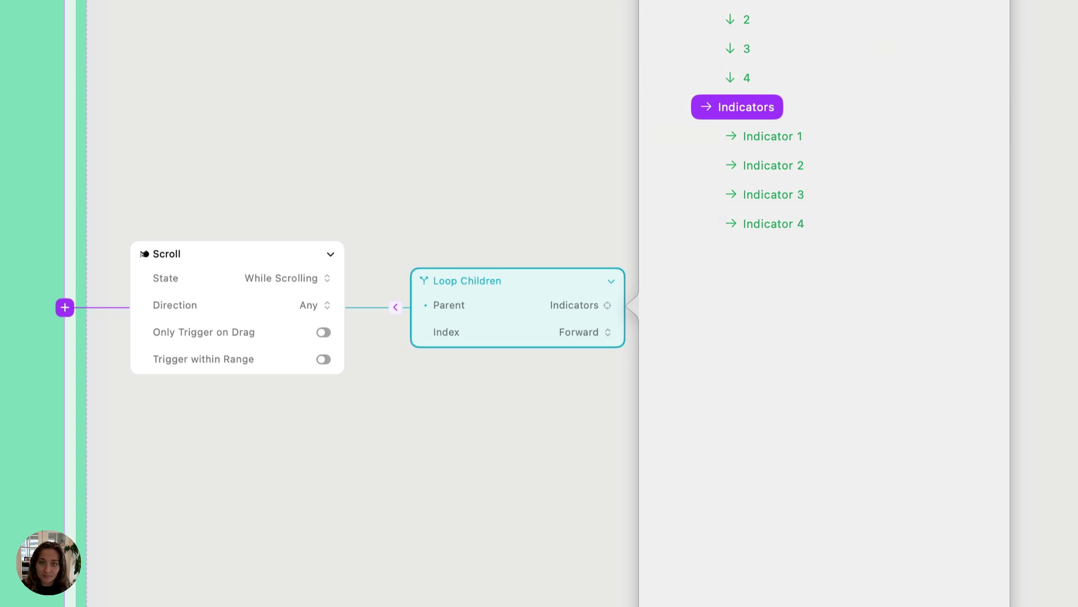
key(Escape)
mouse_move(575, 335)
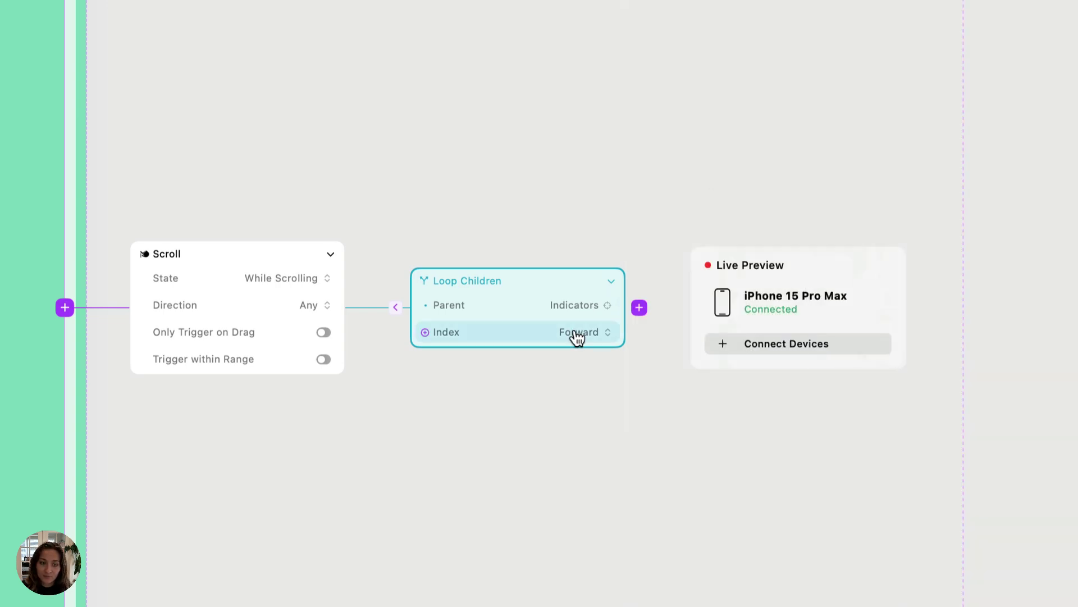
Add a Condition logic block after the Loop Children block.
click(639, 307)
text(con)
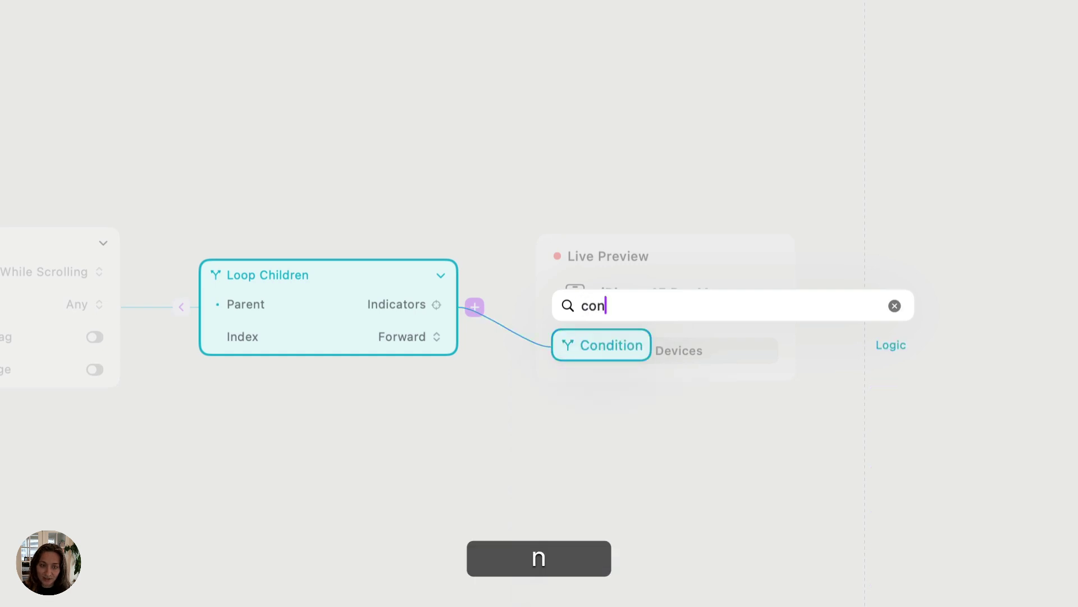
key(Return)
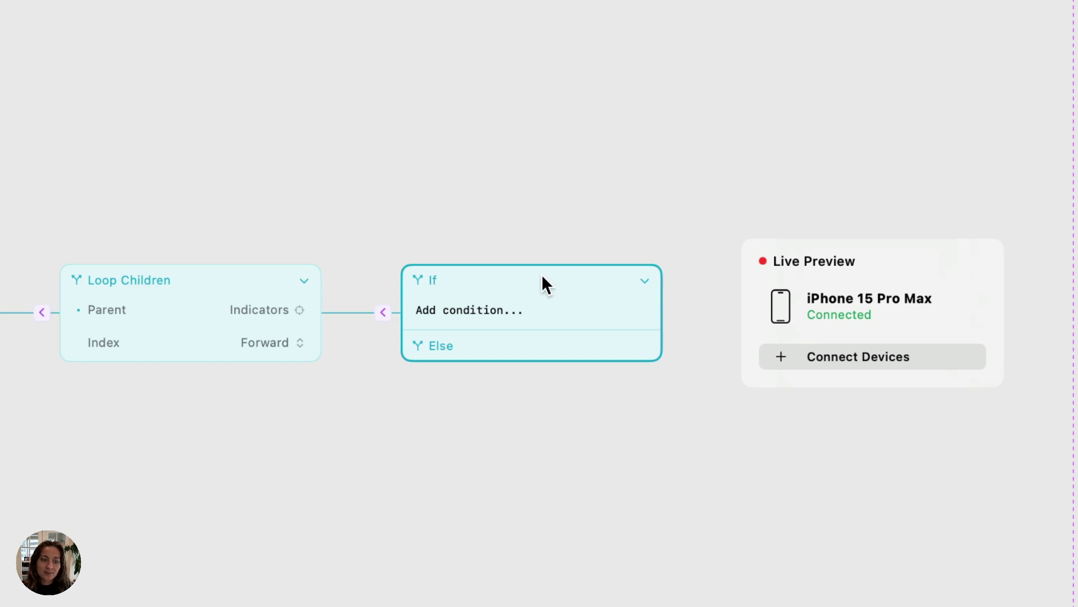
Start the If condition's expression with LoopChildren.index.
click(488, 309)
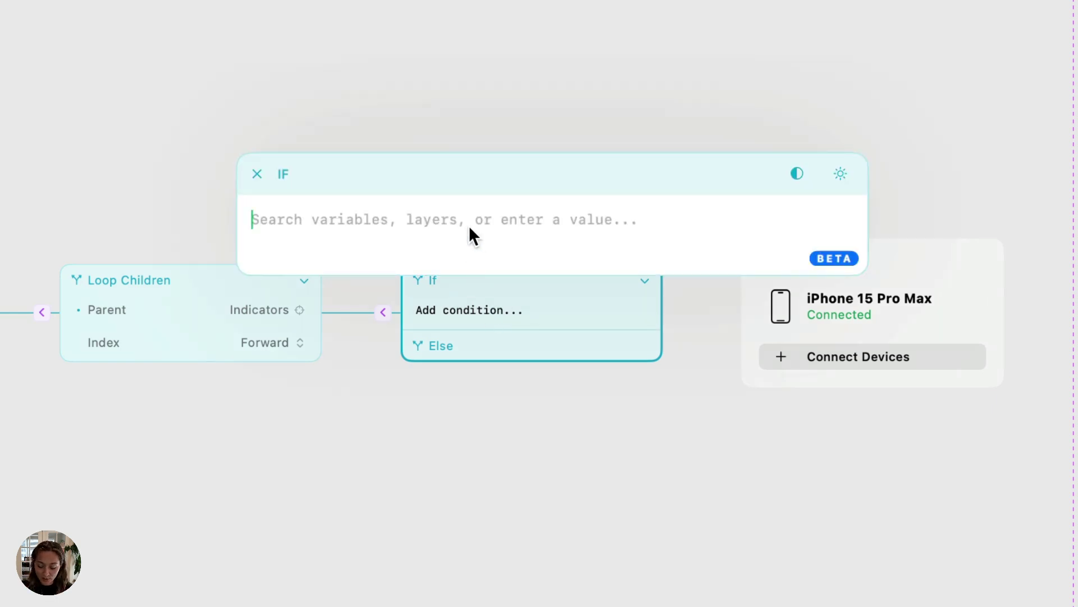
text(l)
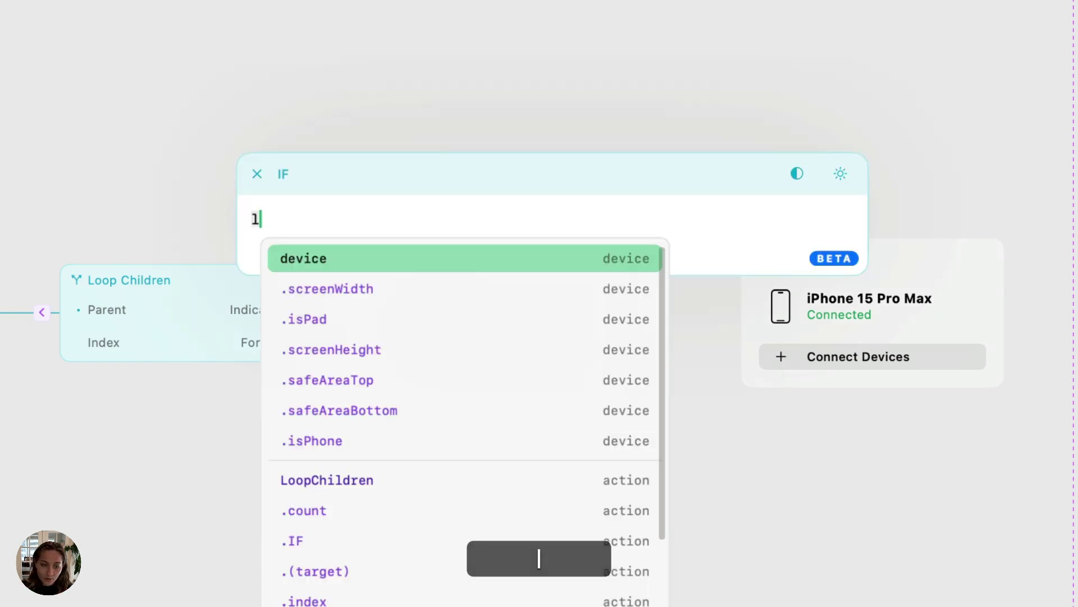
text(oop)
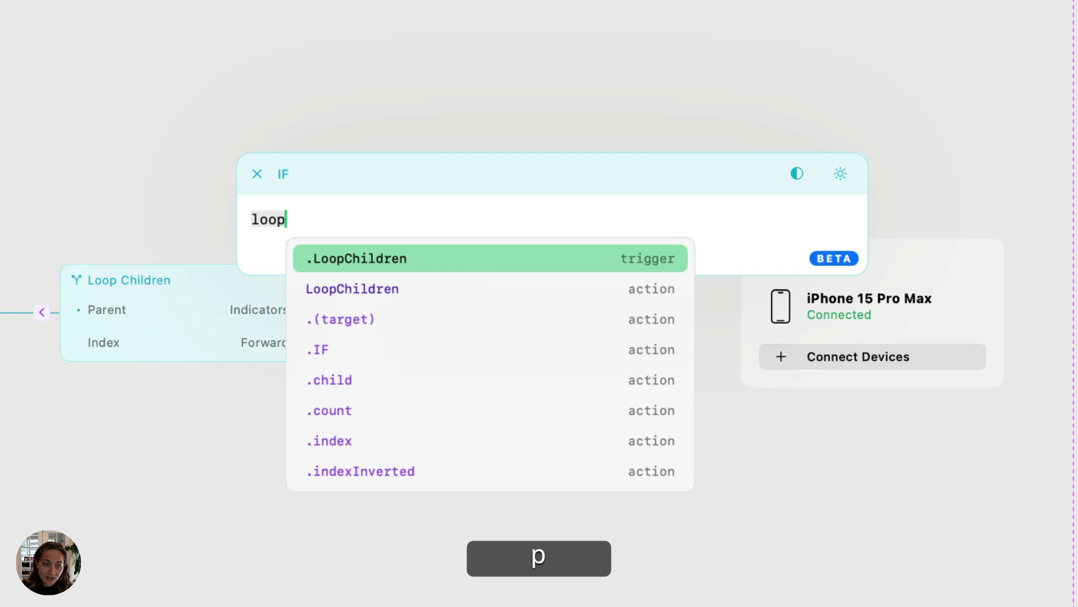
click(399, 292)
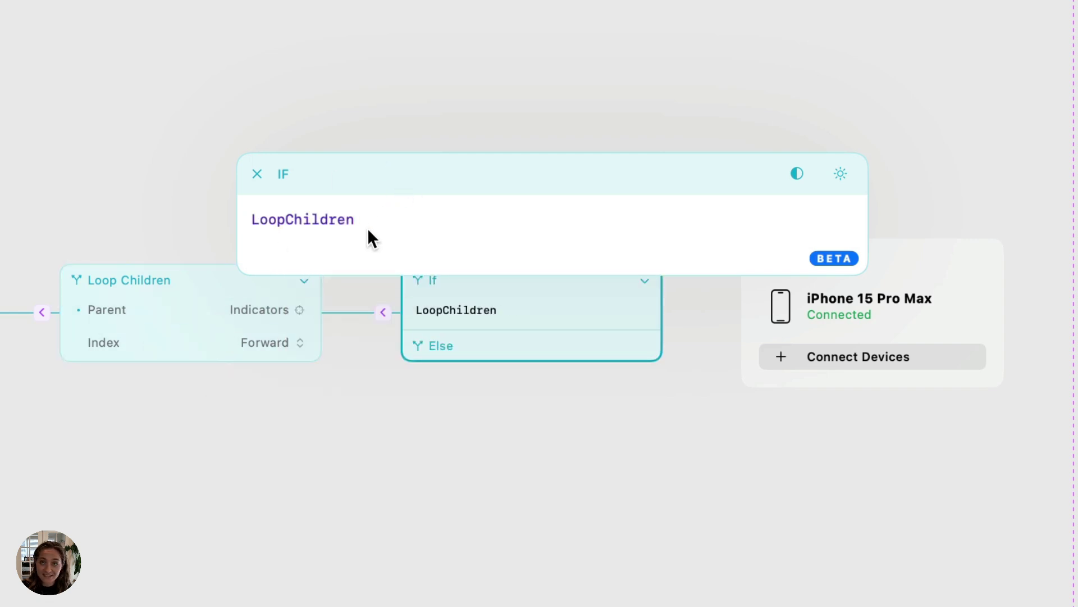
text(.)
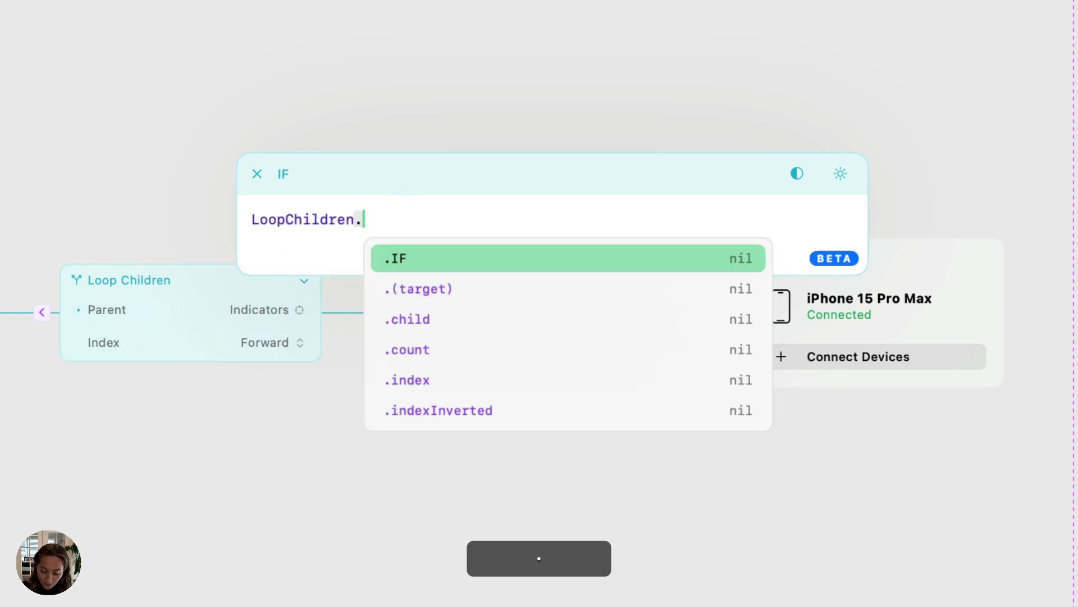
text(index)
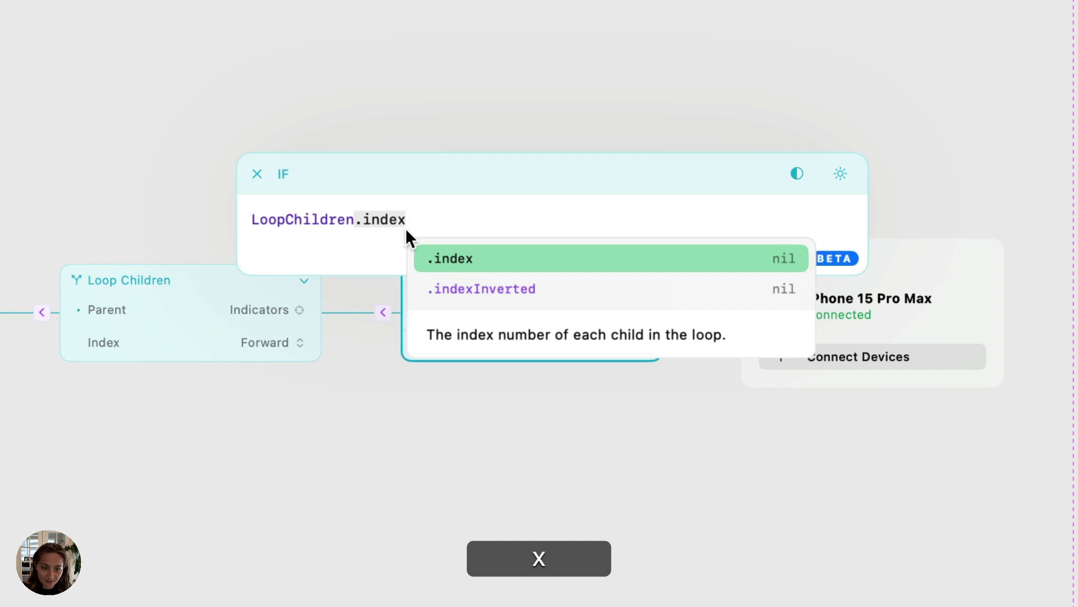
click(443, 257)
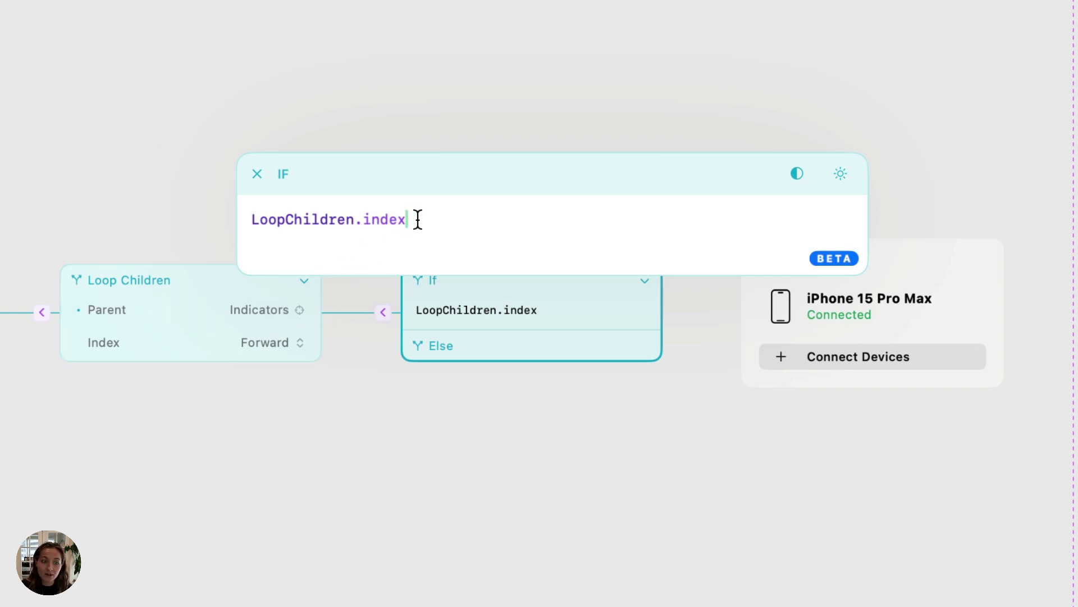
drag(416, 220, 242, 200)
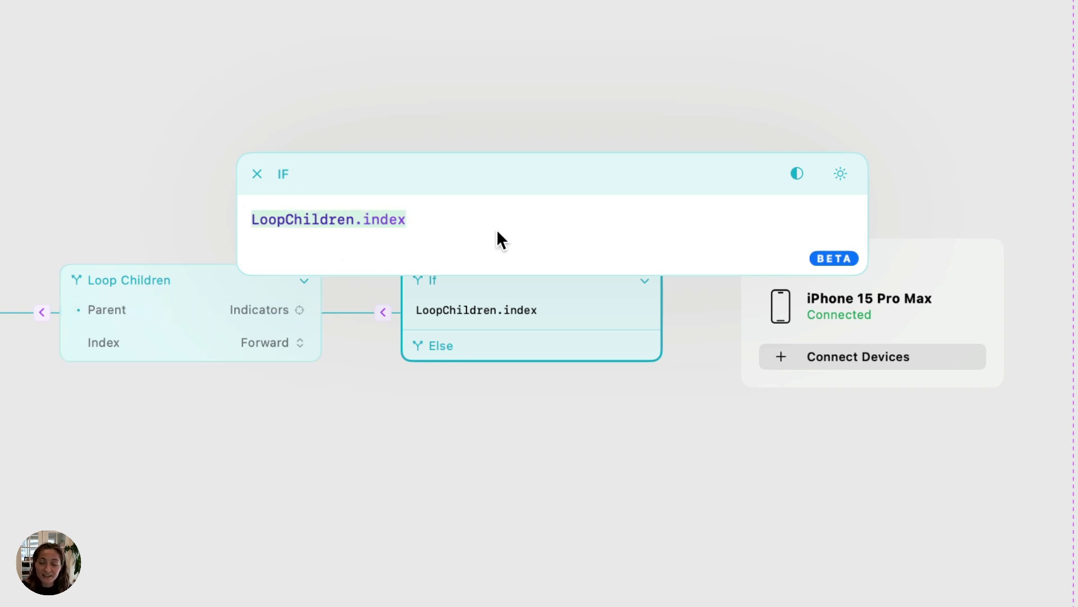
Complete the If condition so that LoopChildren.index == self.scrollIndexX.
click(466, 223)
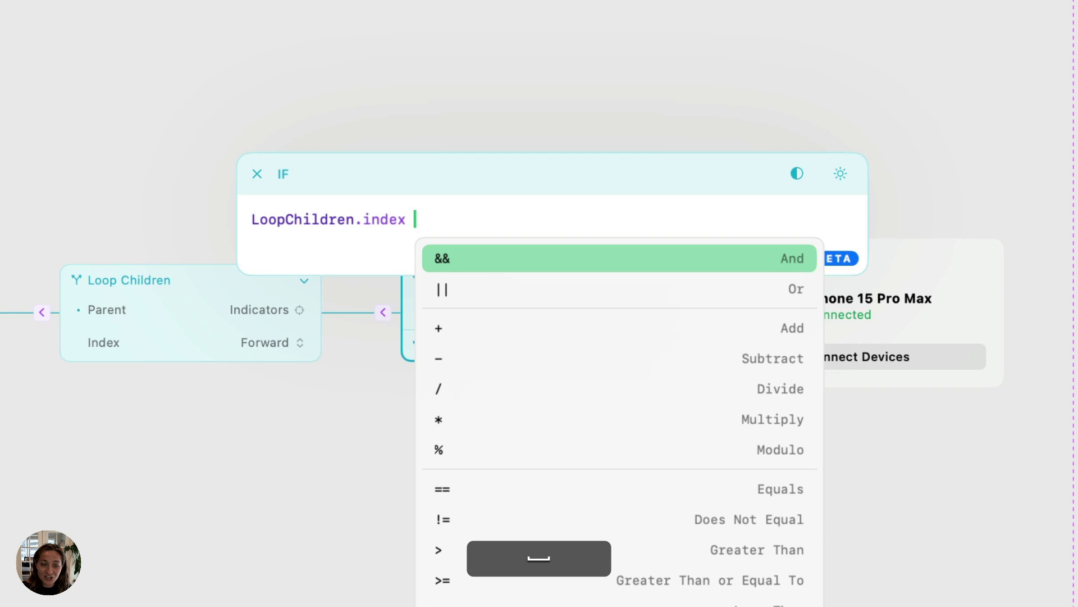
text(==)
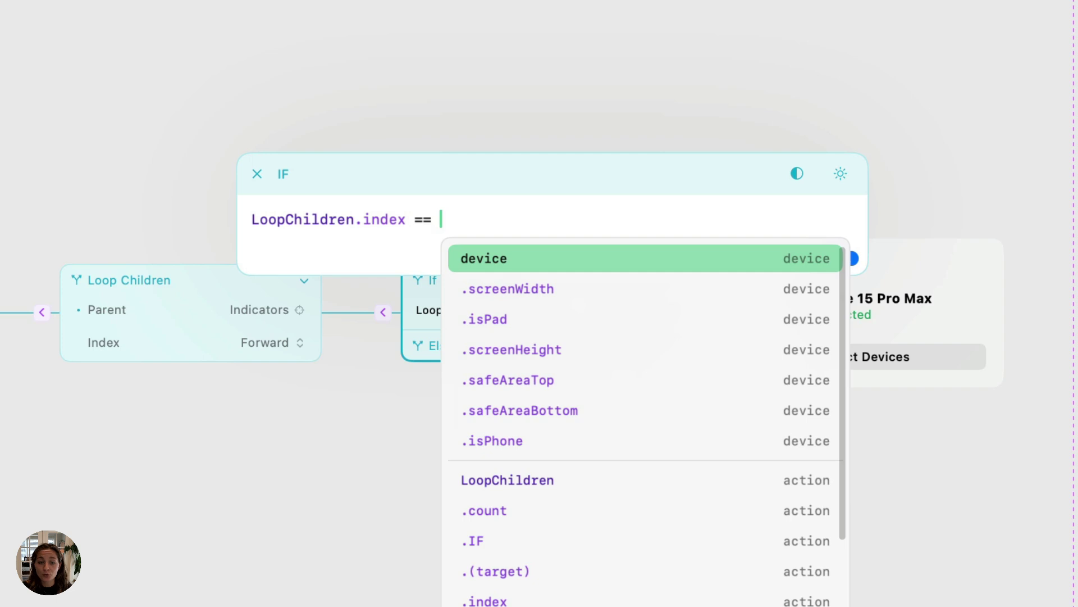
text(self)
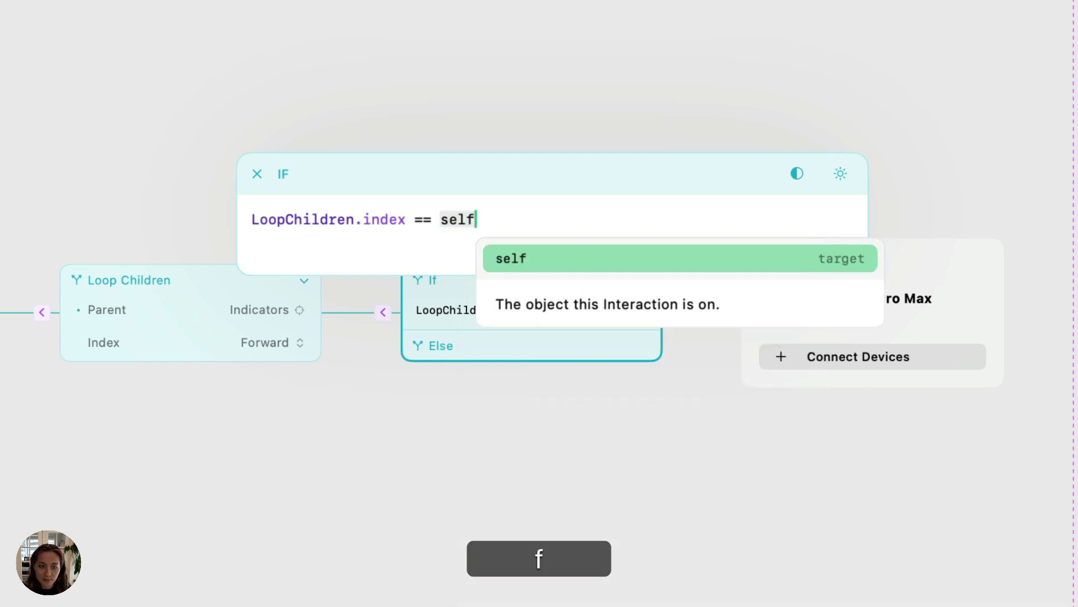
click(556, 253)
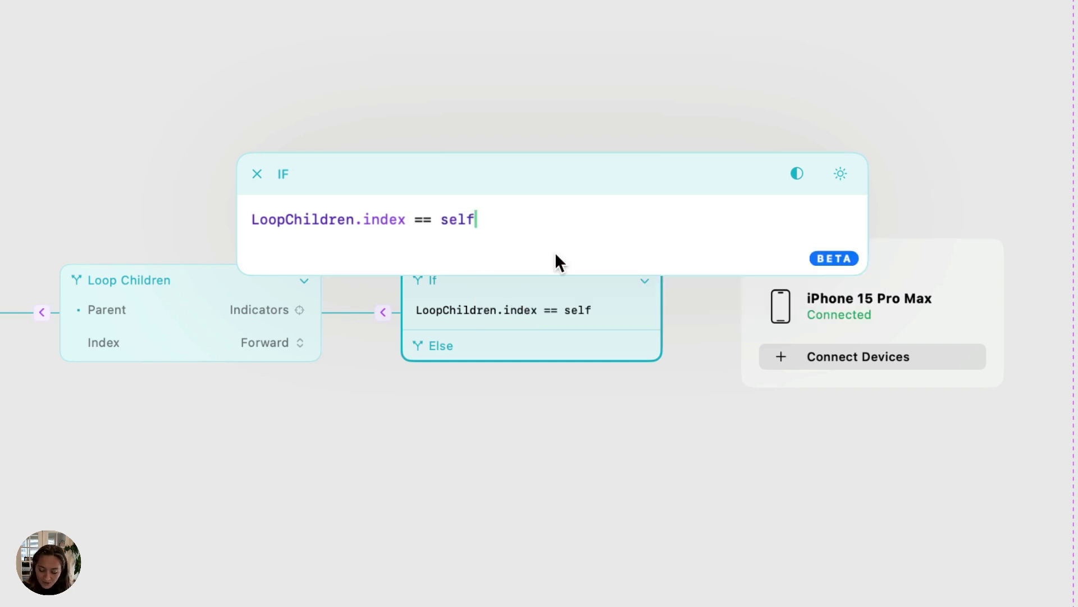
text(.)
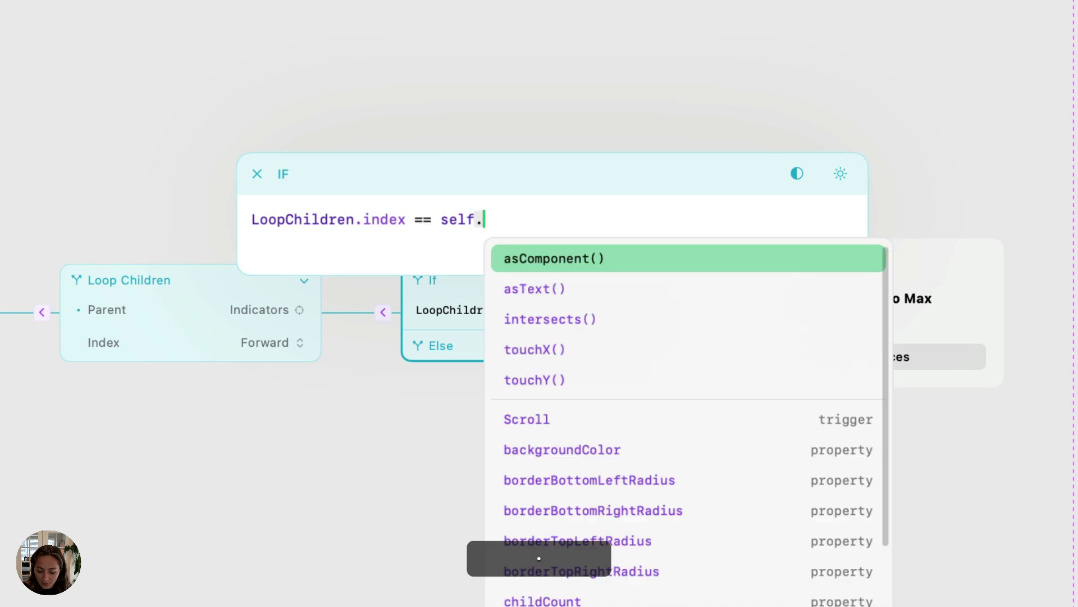
text(scrol)
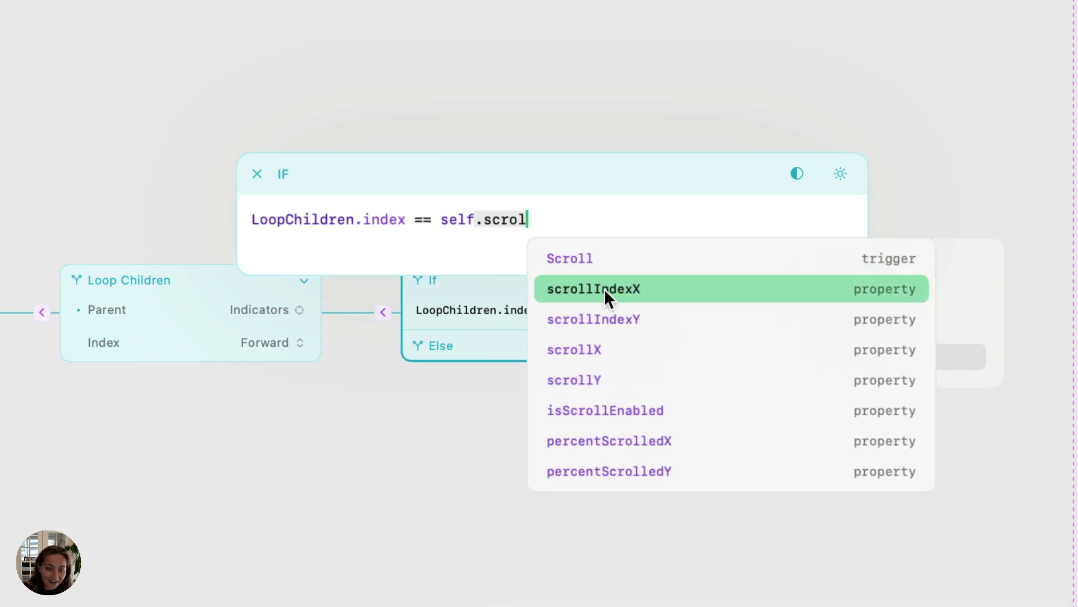
click(604, 288)
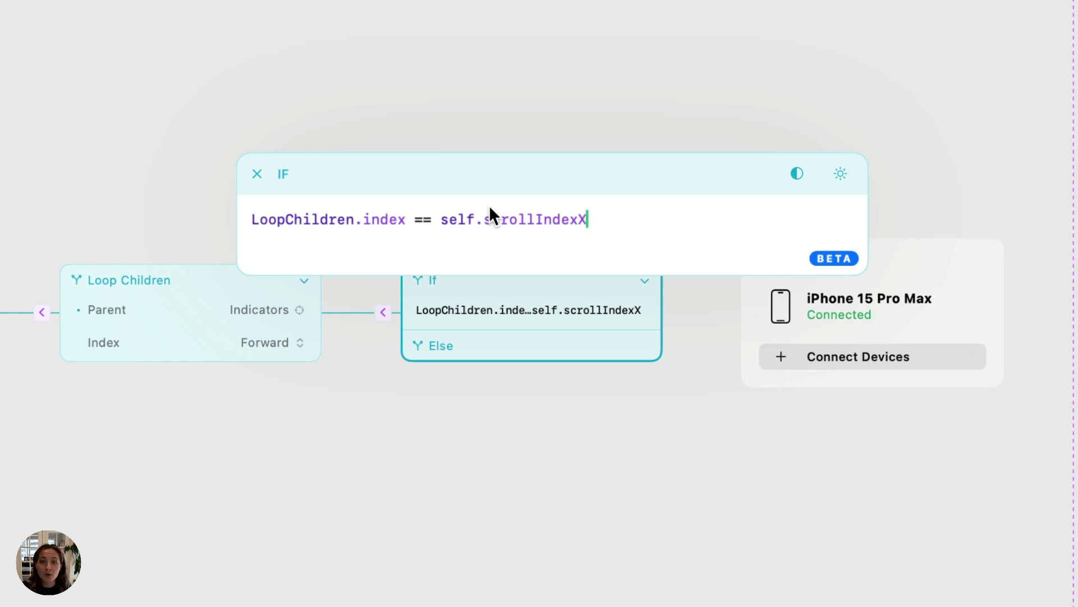
key(Return)
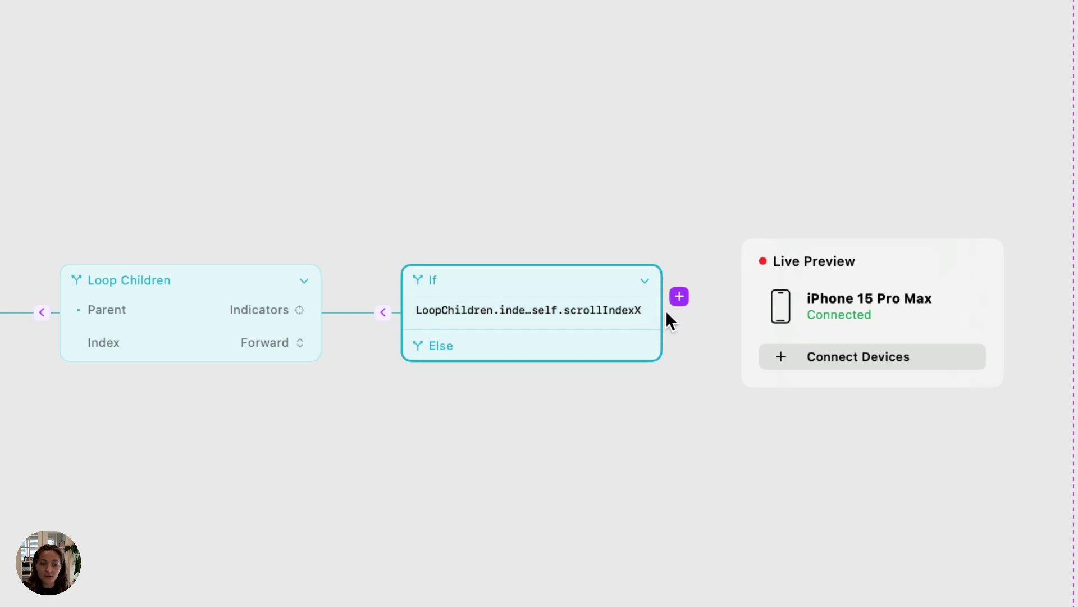
Add a Set Opacity action to the If branch of the condition.
click(679, 296)
text(s)
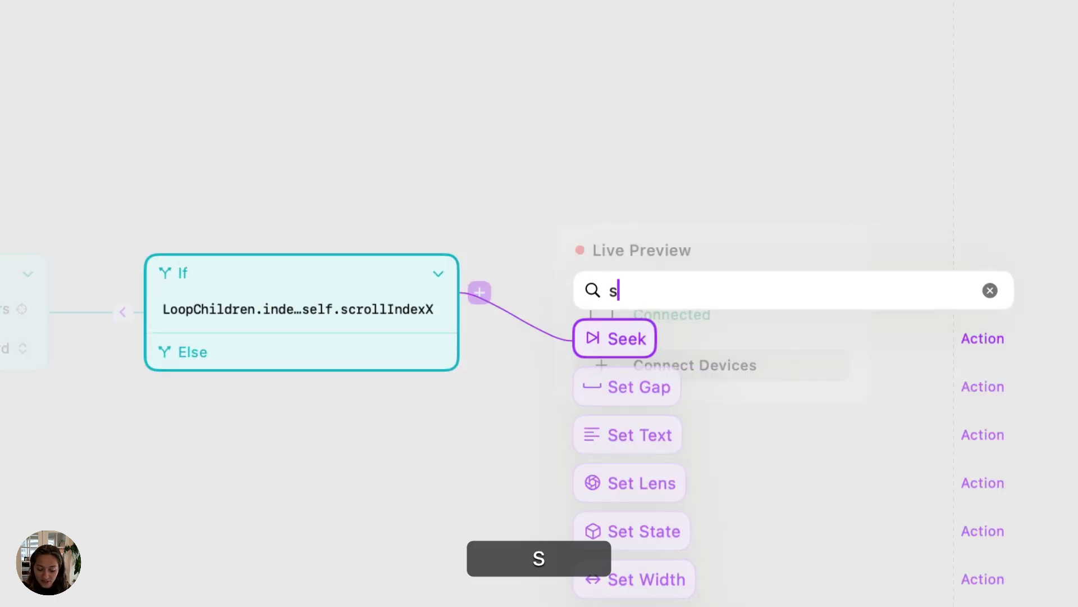
key(BackSpace)
text(opac)
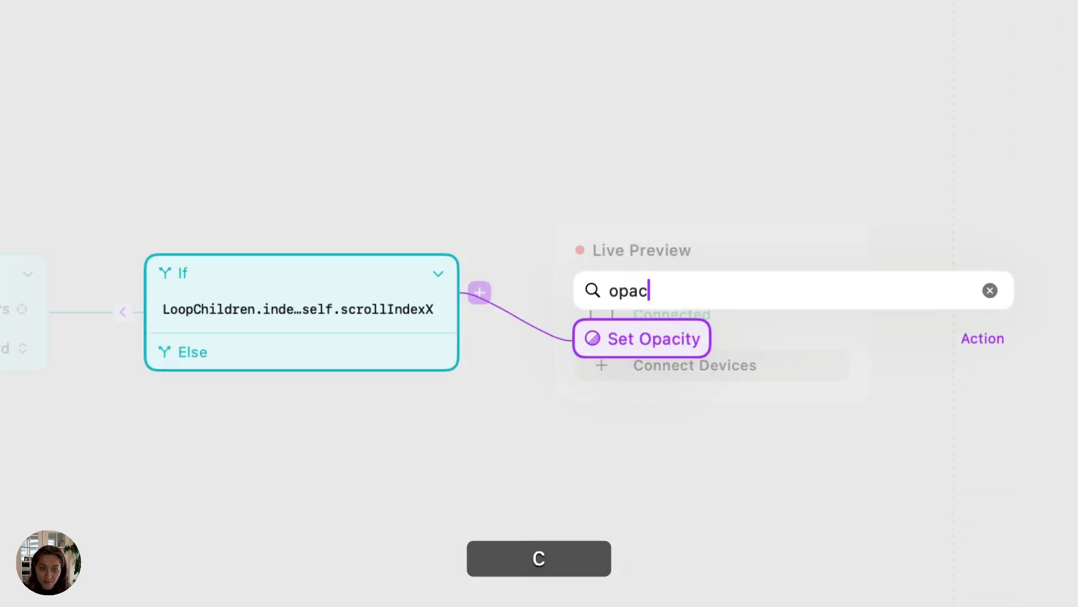
key(Return)
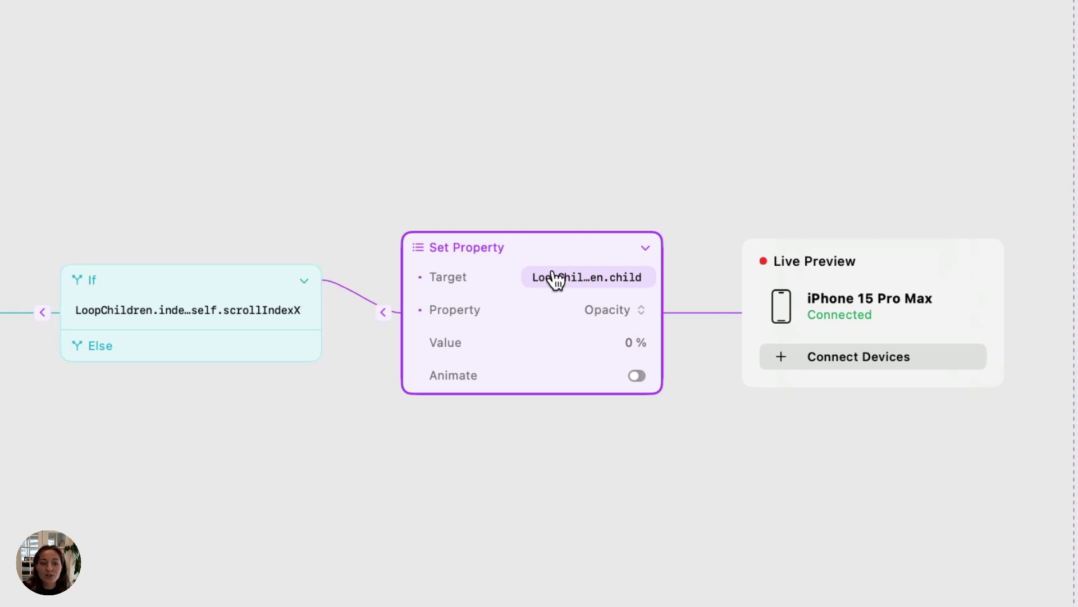
Check the target expression of the If branch's Set Property action and set its opacity value to 100%.
click(616, 275)
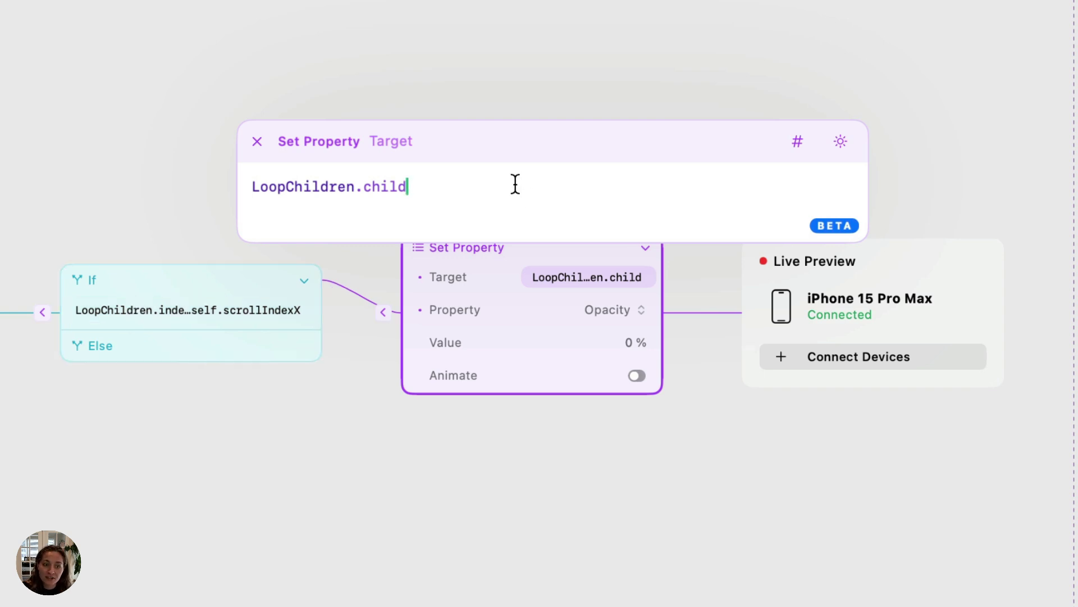
drag(456, 193, 197, 192)
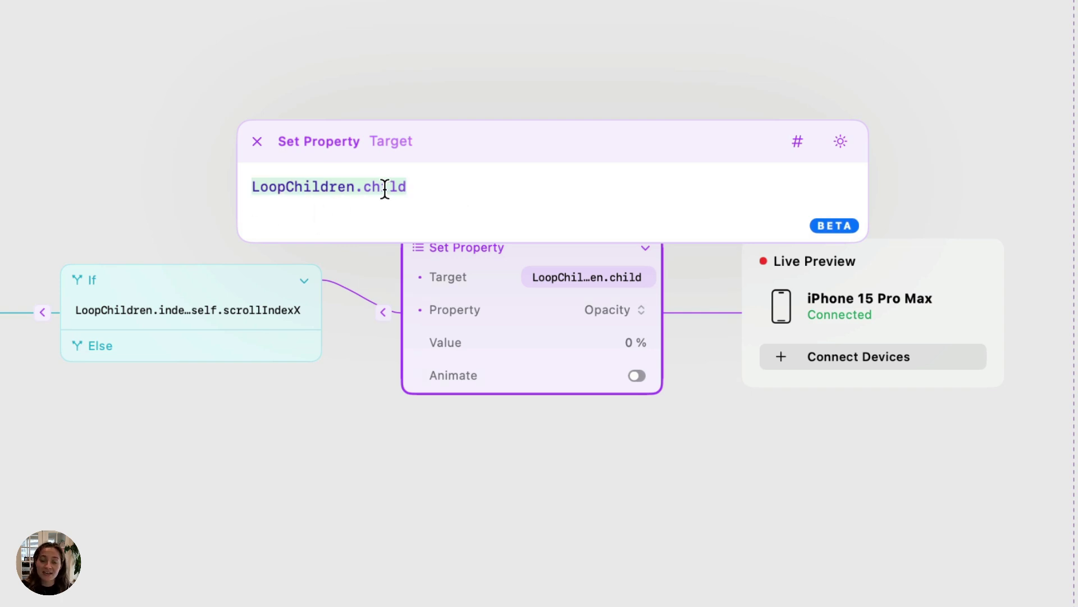
click(257, 140)
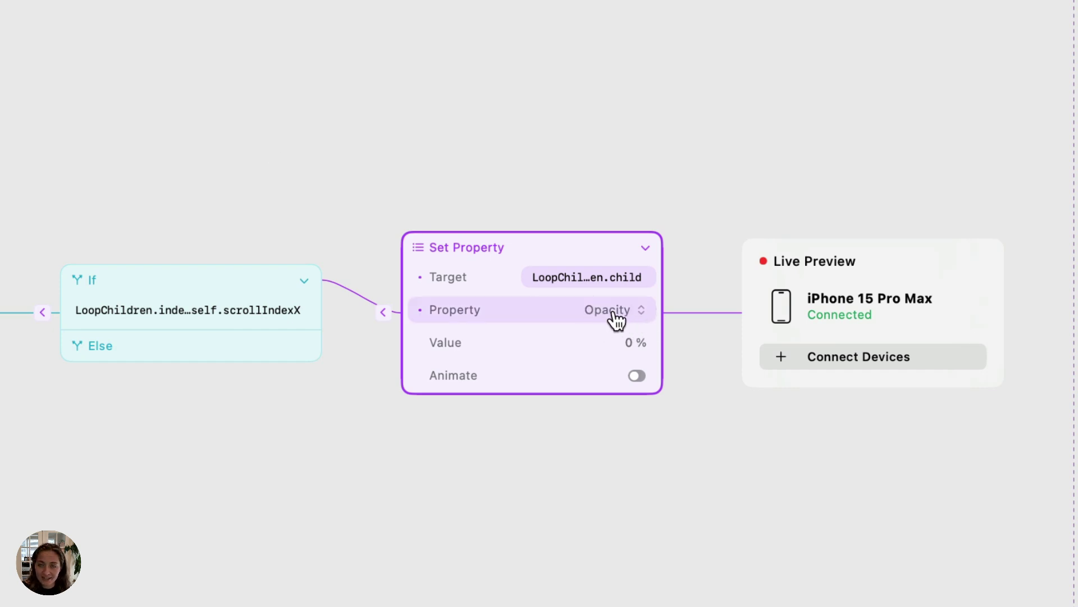
click(627, 336)
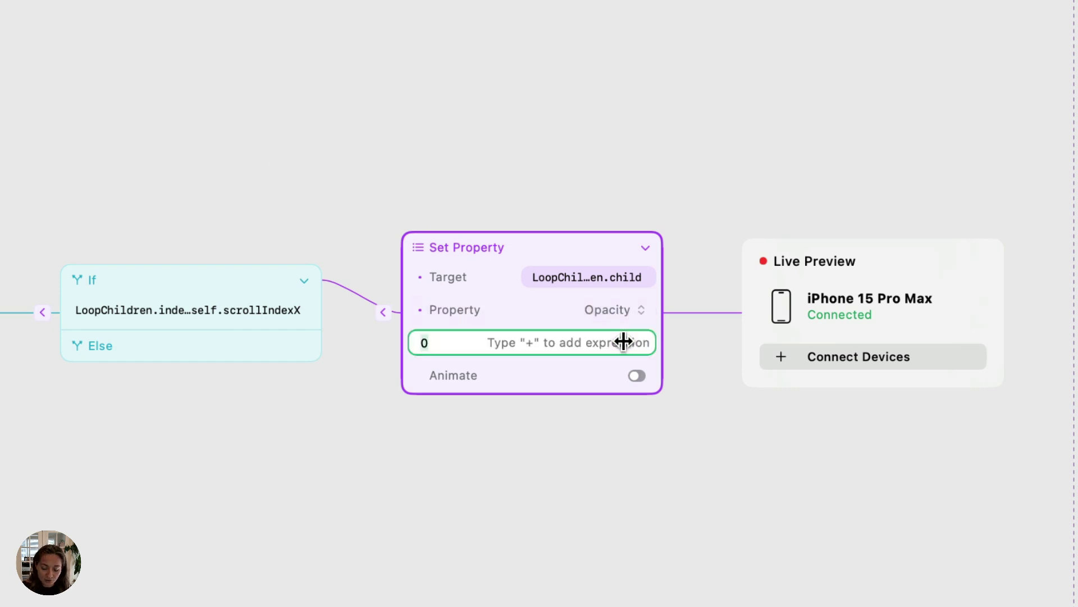
text(100)
key(Return)
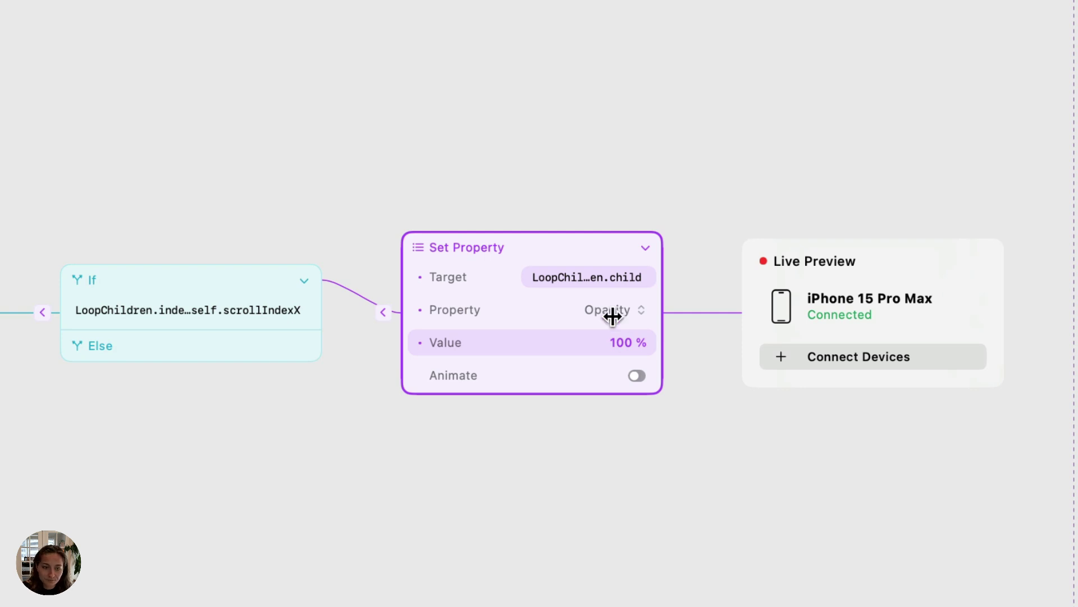
Add a duplicate of the If branch's opacity action to the Else branch with a value of 20%.
key(super+d)
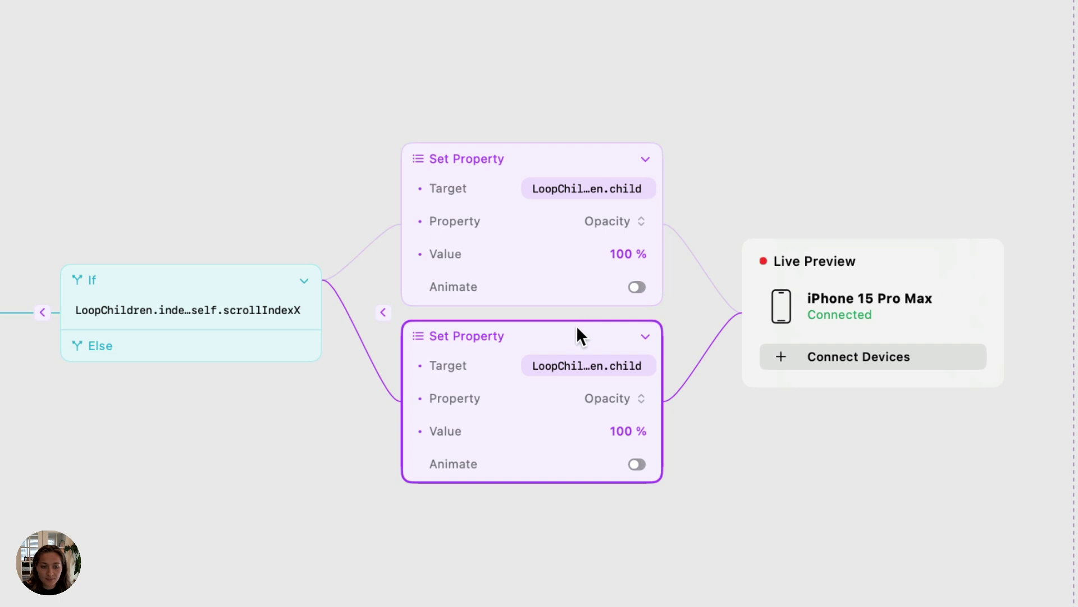
drag(578, 331, 251, 346)
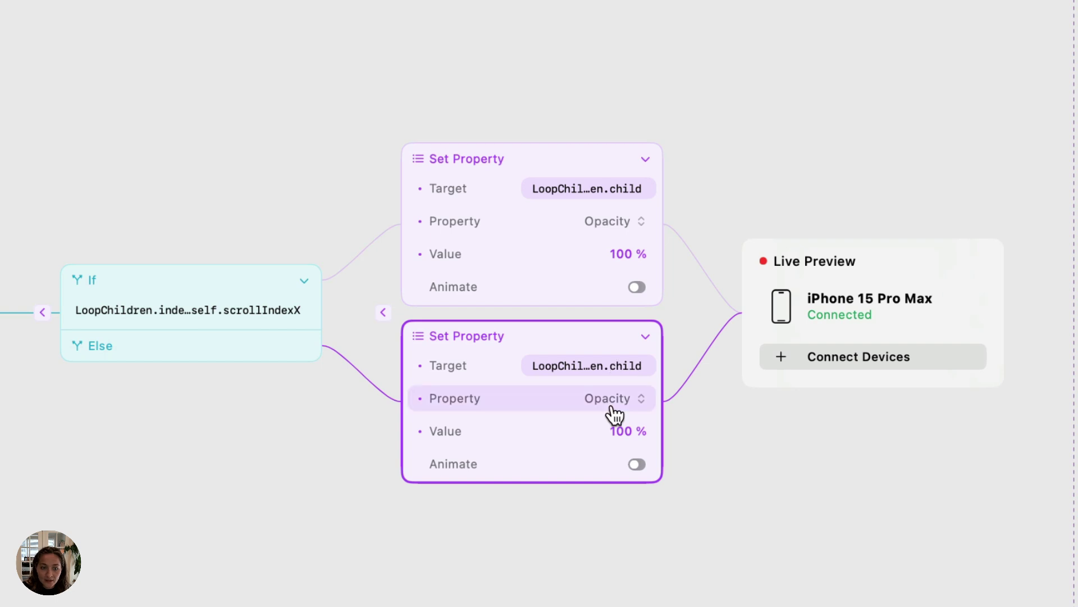
click(624, 427)
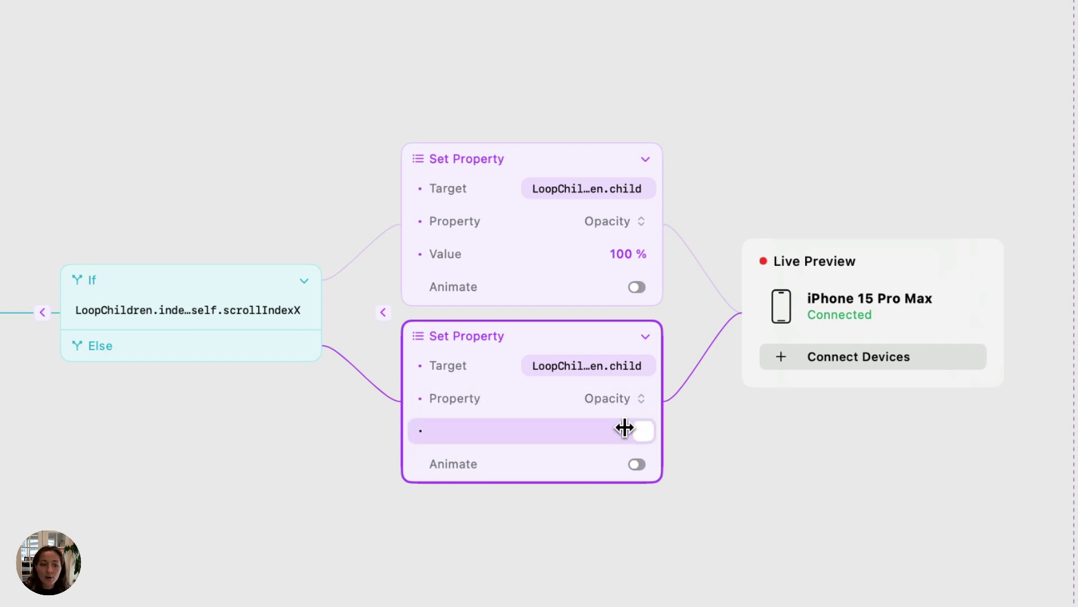
text(20)
key(Return)
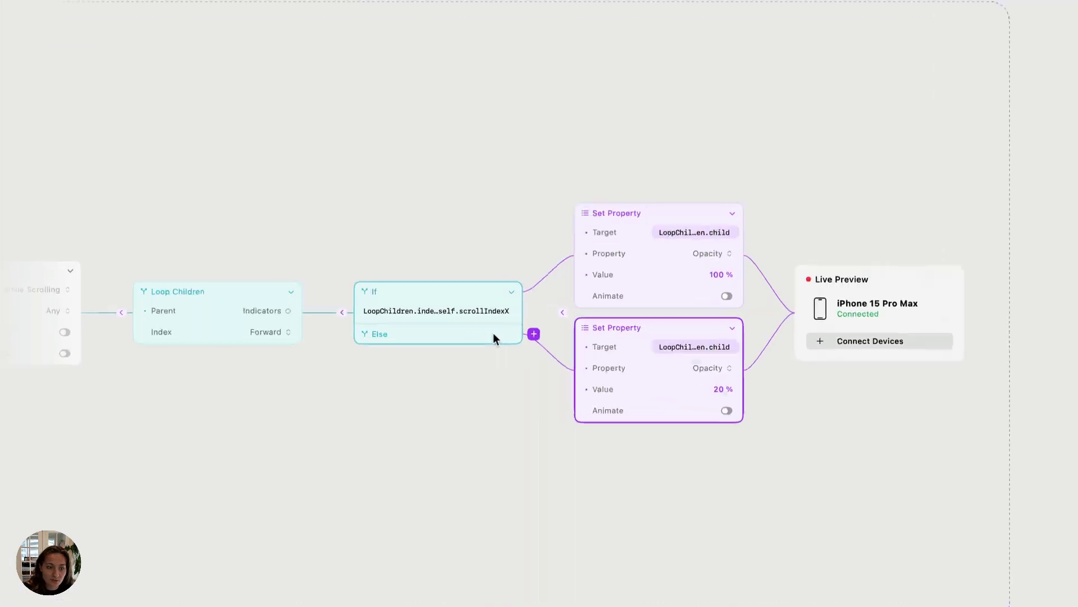
Examine both sides of the If condition's expression, self.scrollIndexX and LoopChildren.index.
click(263, 292)
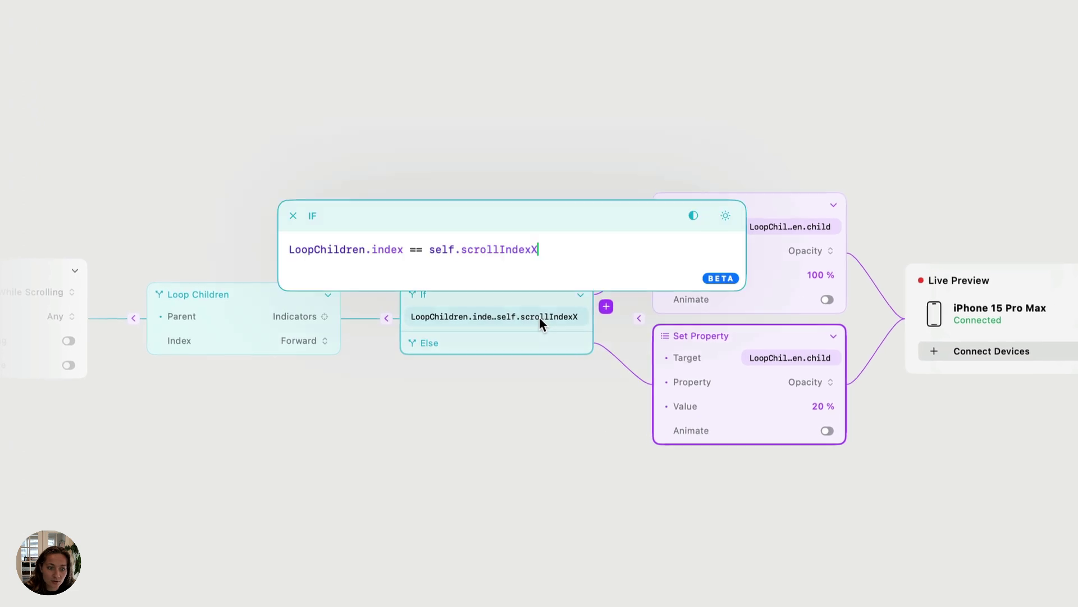
drag(430, 250, 540, 253)
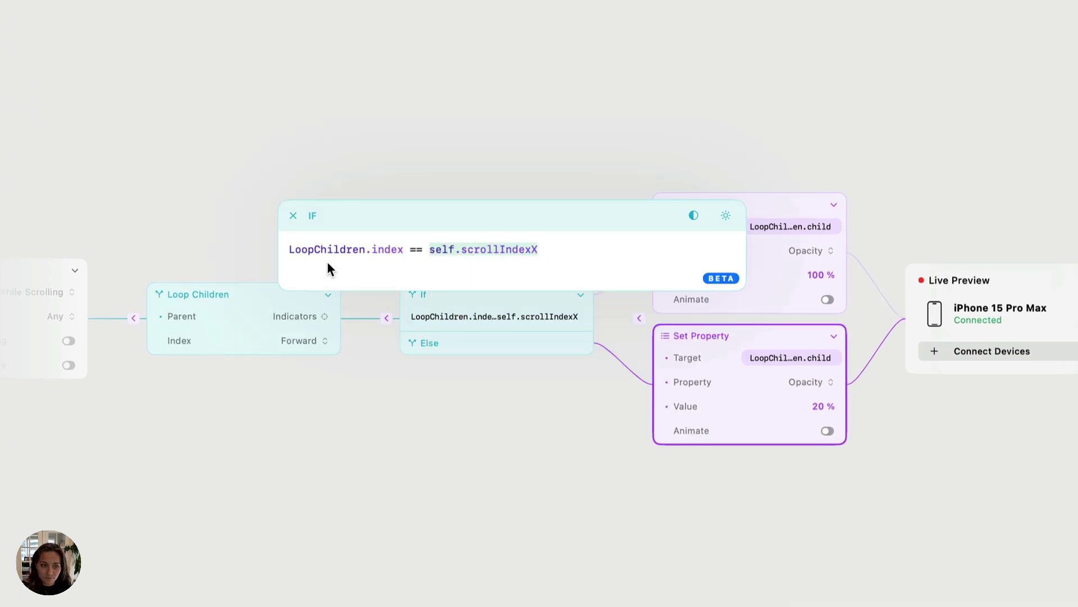
click(384, 249)
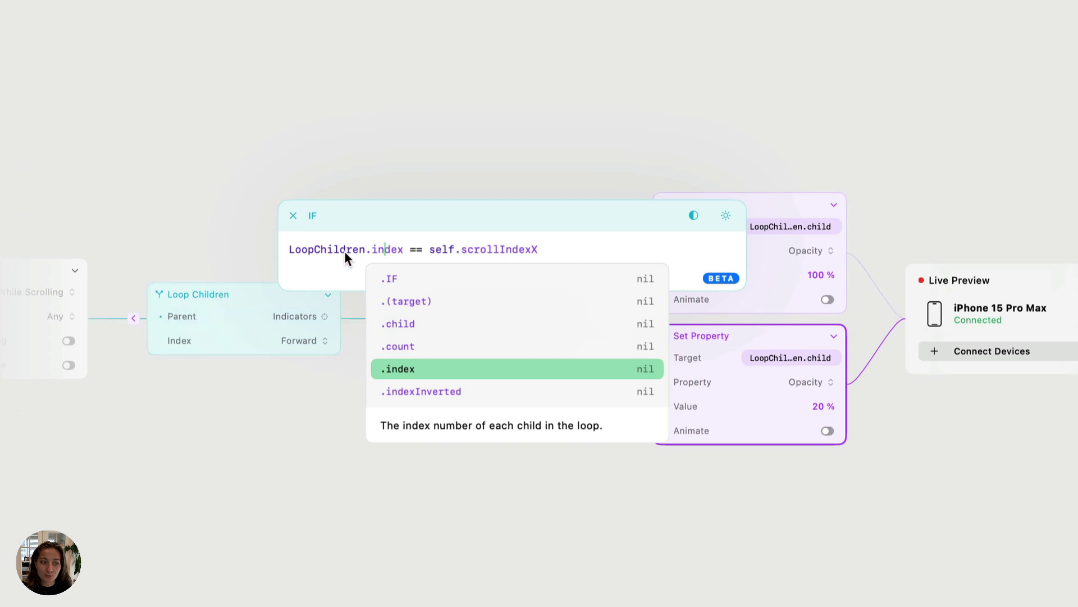
click(377, 245)
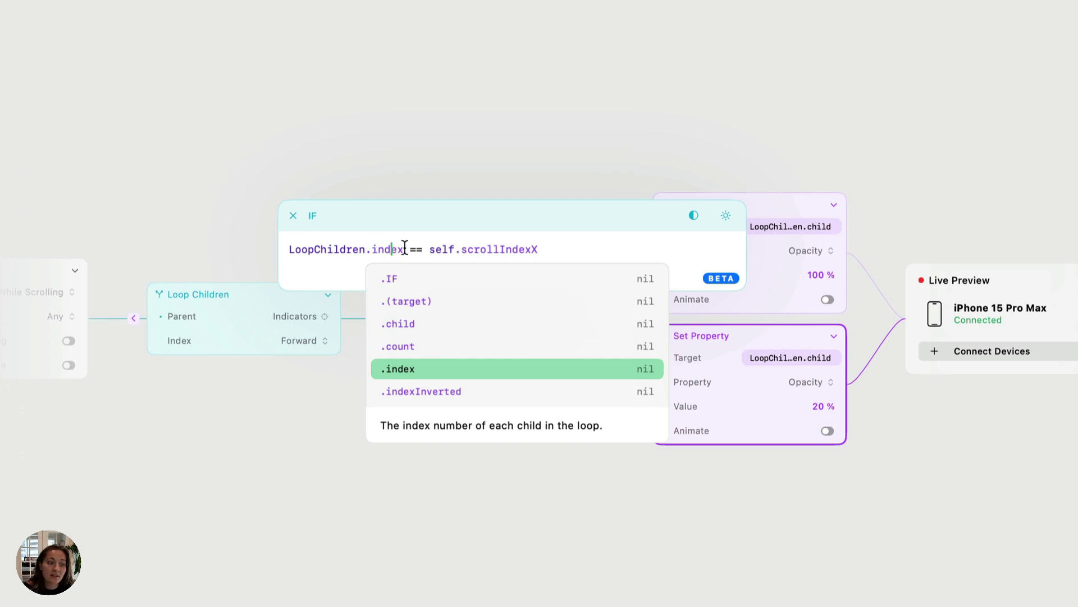
drag(404, 249, 289, 249)
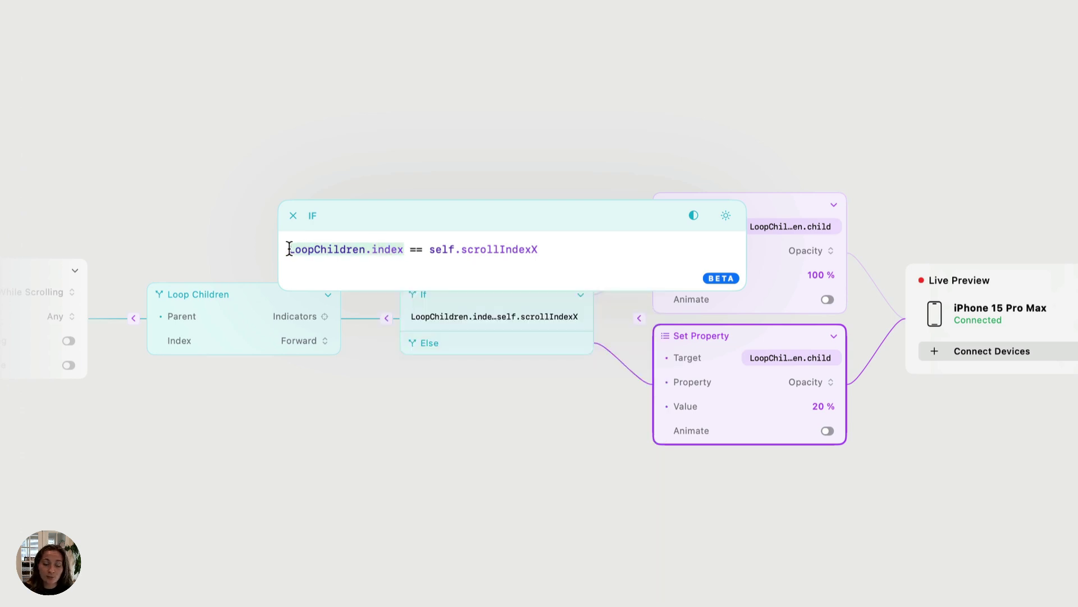